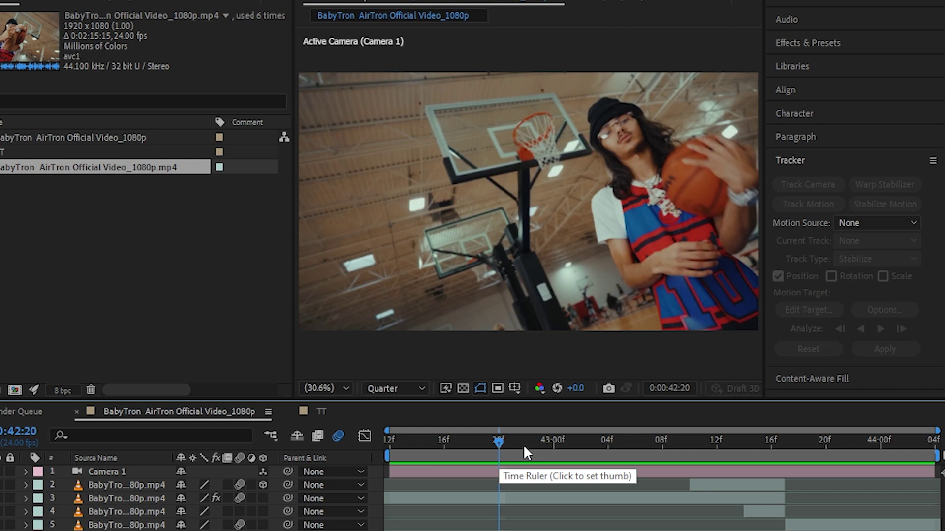
- Scrub through the finished transition, and open the TT composition to review the cut between its two clips
{"action": "left_click_drag", "start_coordinate": [523, 447], "coordinate": [800, 473]}
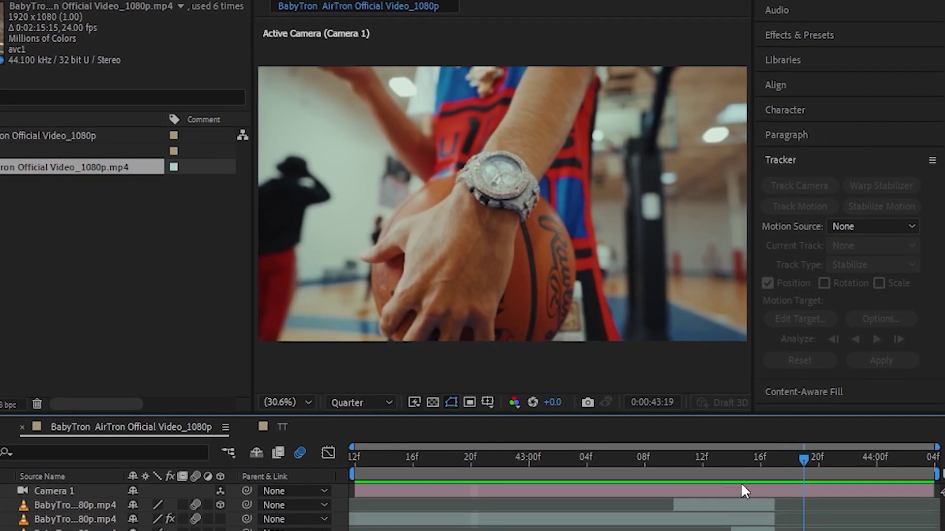
{"action": "left_click_drag", "start_coordinate": [740, 483], "coordinate": [677, 500]}
{"action": "left_click", "coordinate": [277, 425]}
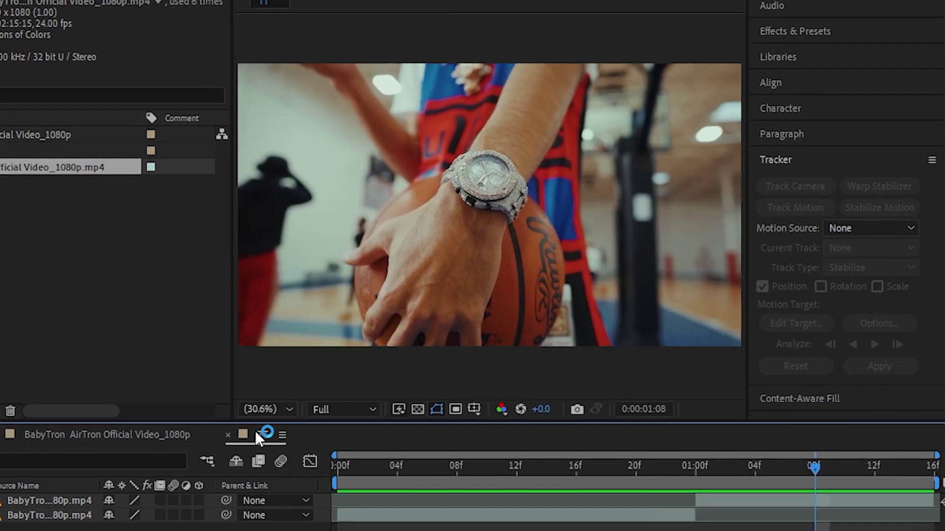
{"action": "left_click_drag", "start_coordinate": [785, 475], "coordinate": [635, 483]}
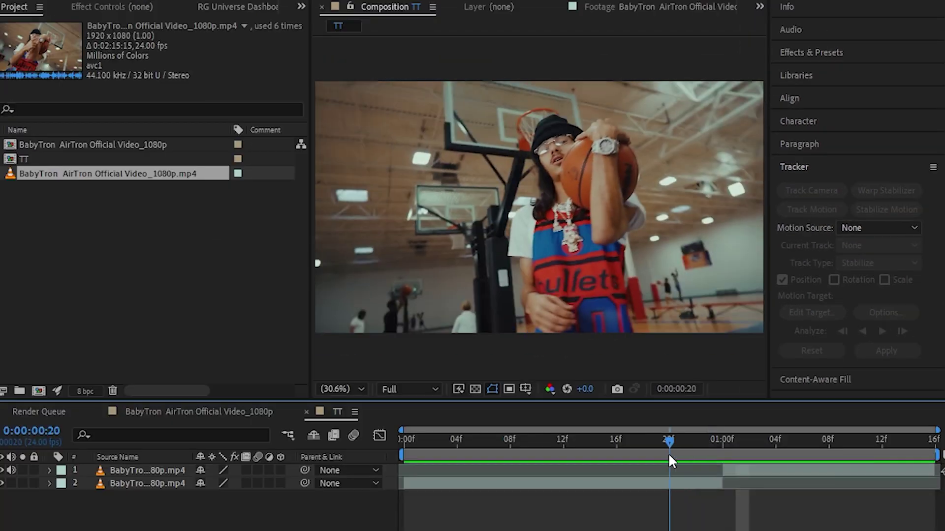
{"action": "left_click_drag", "start_coordinate": [669, 455], "coordinate": [776, 488]}
- Shift the second clip earlier to start at 0:00:00:17 and split it at 0:00:01:00
{"action": "left_click", "coordinate": [813, 471]}
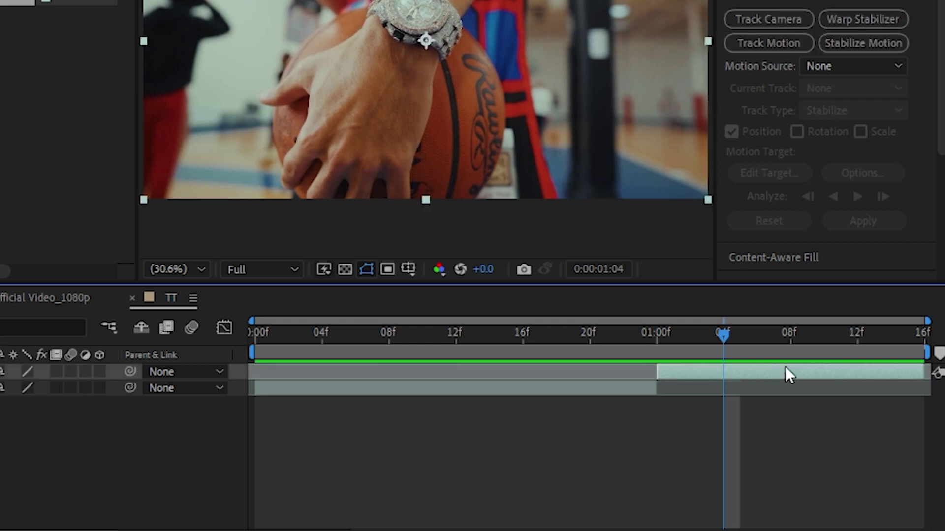
{"action": "left_click_drag", "start_coordinate": [784, 367], "coordinate": [677, 379]}
{"action": "left_click", "coordinate": [663, 333]}
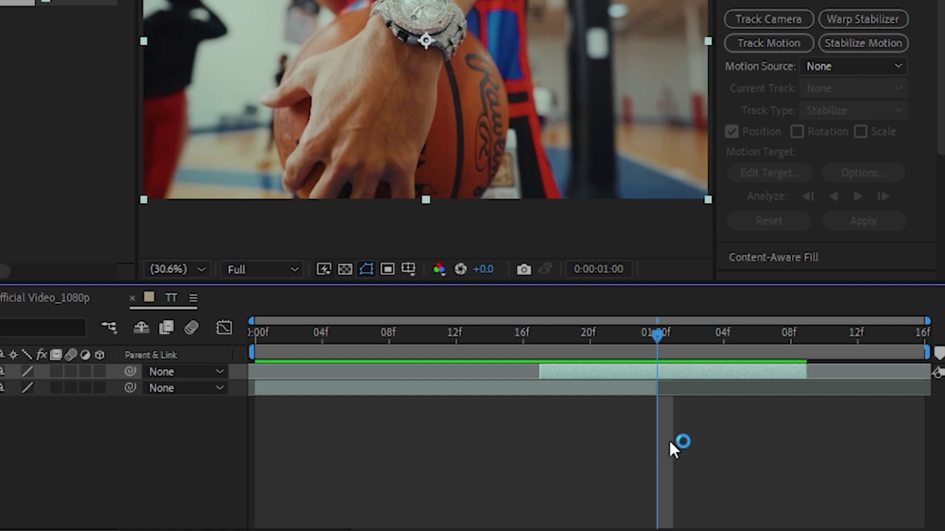
{"action": "key", "text": "ctrl+shift+d"}
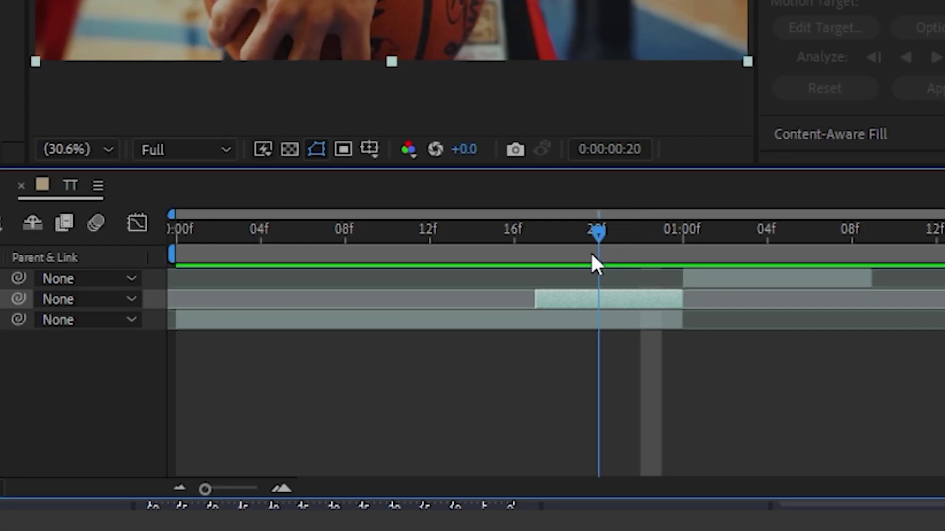
- At 0:00:00:17, draw a Pen mask on the overlapping clip piece along the edge of the arm, ball and fingers, enclosing the background beside them
{"action": "left_click_drag", "start_coordinate": [591, 256], "coordinate": [531, 257]}
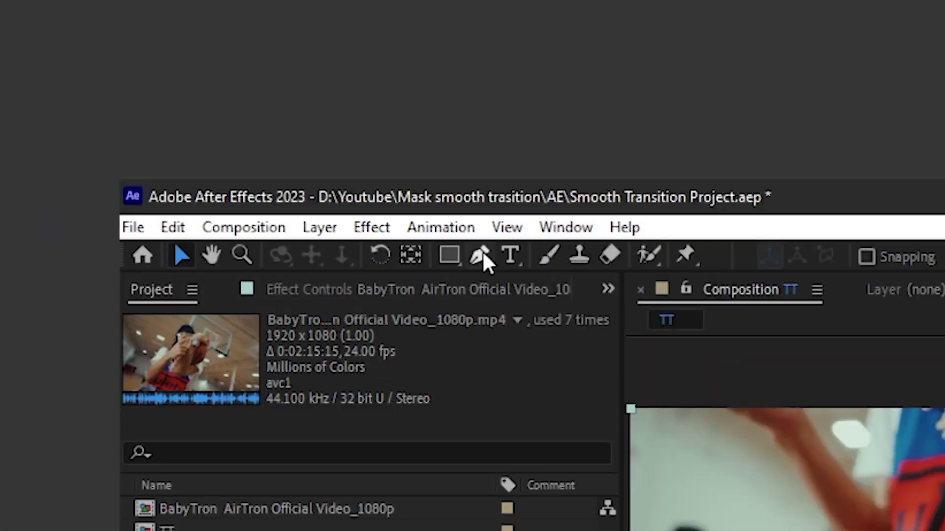
{"action": "left_click", "coordinate": [481, 256]}
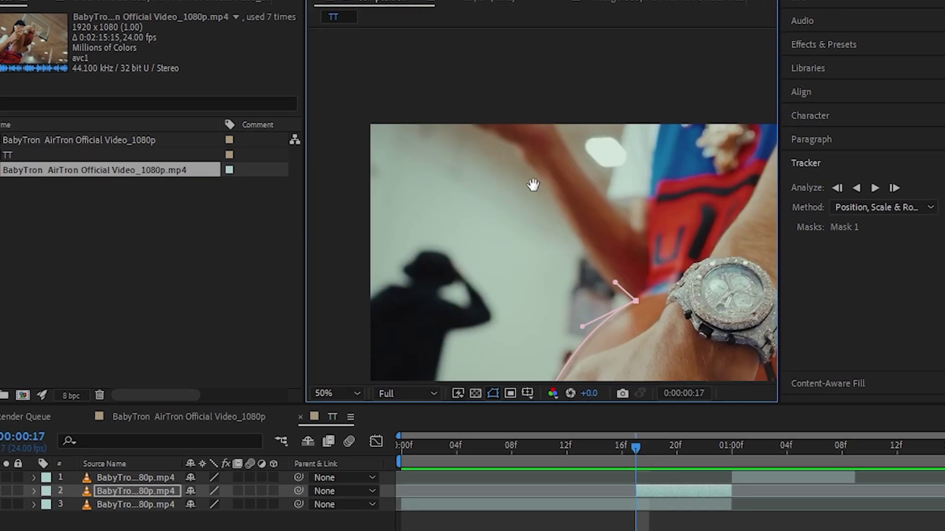
{"action": "scroll", "coordinate": [532, 187], "scroll_direction": "down", "scroll_amount": 2}
{"action": "left_click_drag", "start_coordinate": [460, 224], "coordinate": [421, 199]}
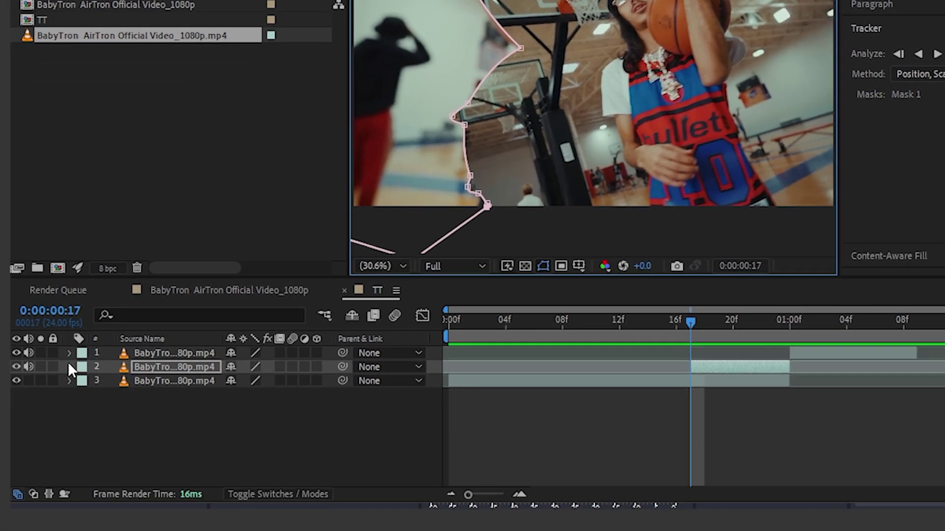
- Reveal the mask properties of the overlapping clip piece and set Mask 1's mode to Subtract
{"action": "key", "text": "m"}
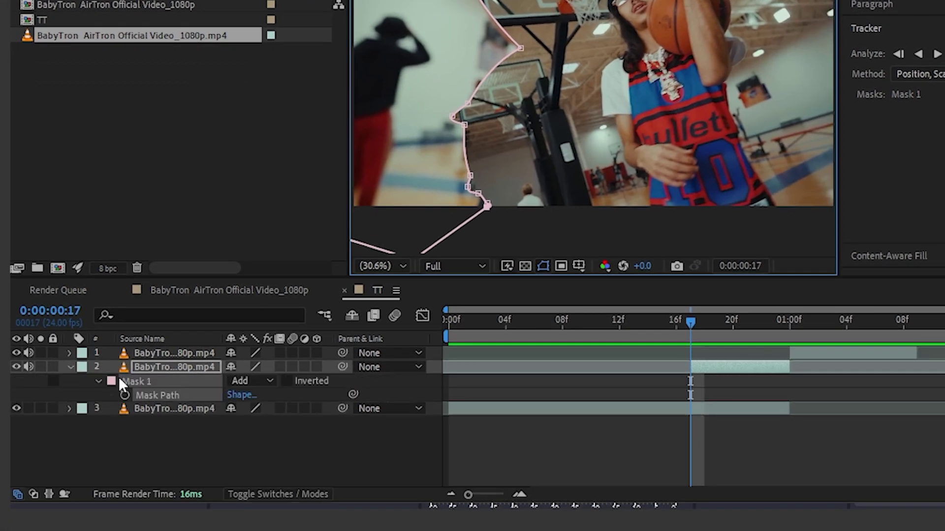
{"action": "left_click", "coordinate": [97, 383]}
{"action": "left_click", "coordinate": [97, 382]}
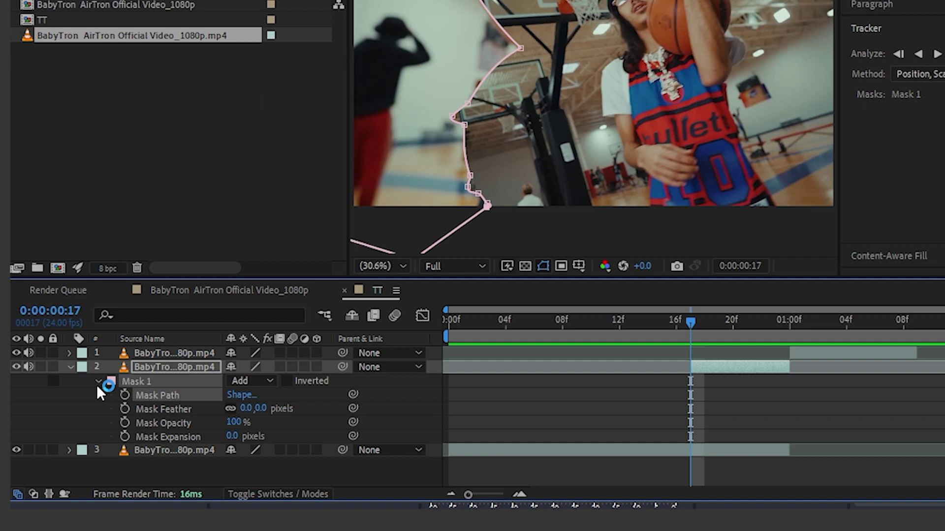
{"action": "left_click", "coordinate": [240, 381]}
{"action": "left_click", "coordinate": [268, 434]}
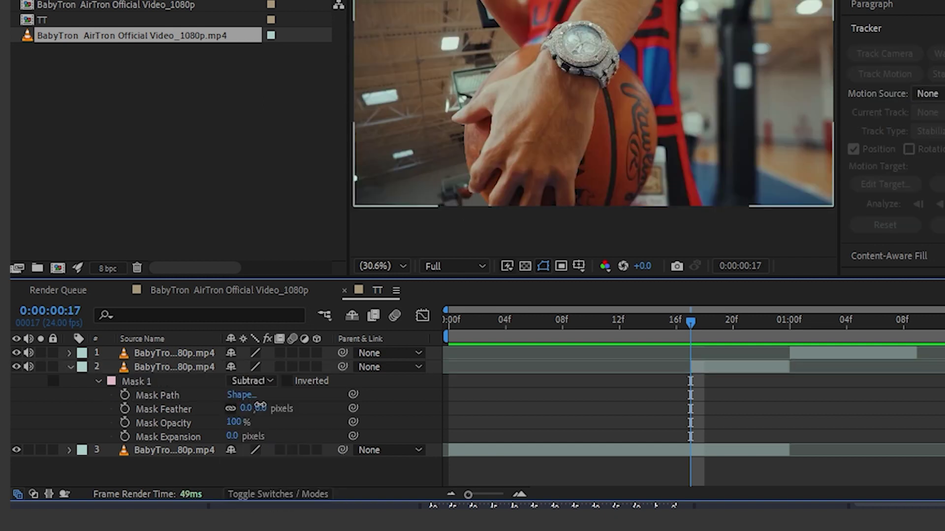
- Set Mask 1's feather to 15 pixels in both directions
{"action": "left_click_drag", "start_coordinate": [260, 406], "coordinate": [286, 407]}
{"action": "left_click", "coordinate": [249, 408]}
{"action": "type", "text": "15"}
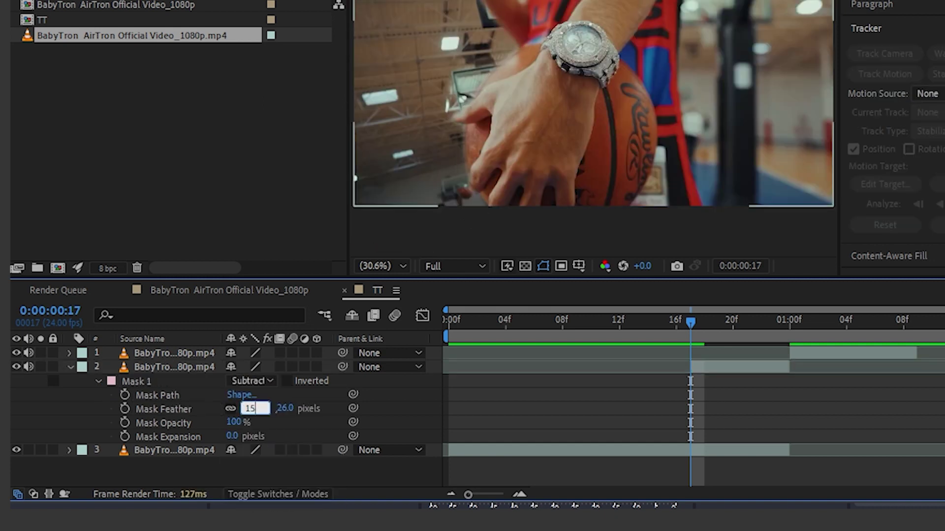
{"action": "key", "text": "Return"}
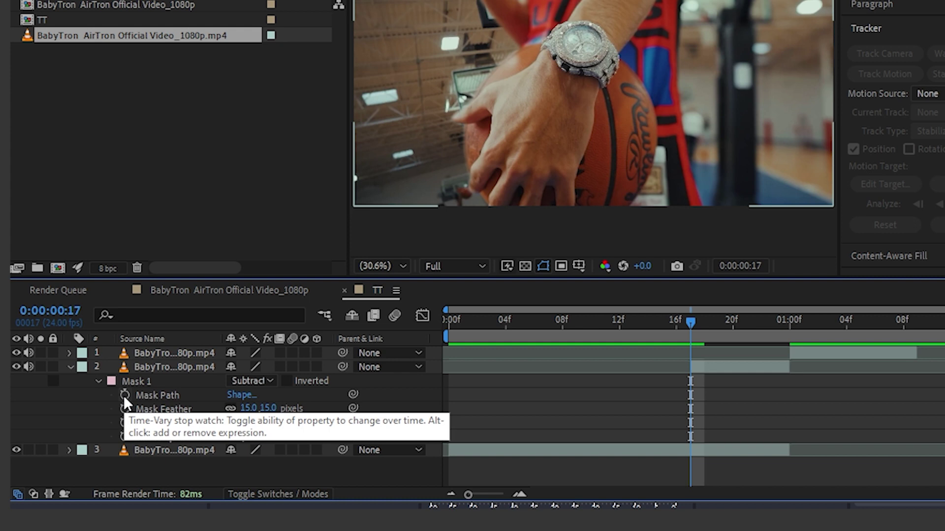
- Keyframe Mask 1's path from 0:00:00:17 and reshape it frame by frame to 0:00:01:00, following the arm, hand and ball
{"action": "left_click", "coordinate": [124, 396]}
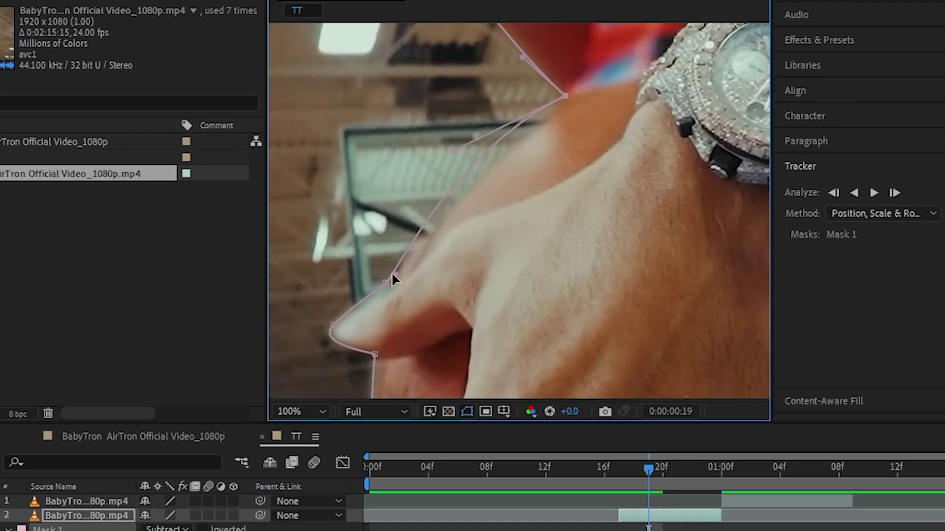
{"action": "left_click", "coordinate": [458, 330]}
{"action": "key", "text": "Page_Down"}
{"action": "key", "text": "Page_Down"}
{"action": "left_click", "coordinate": [473, 118]}
{"action": "key", "text": "Page_Down"}
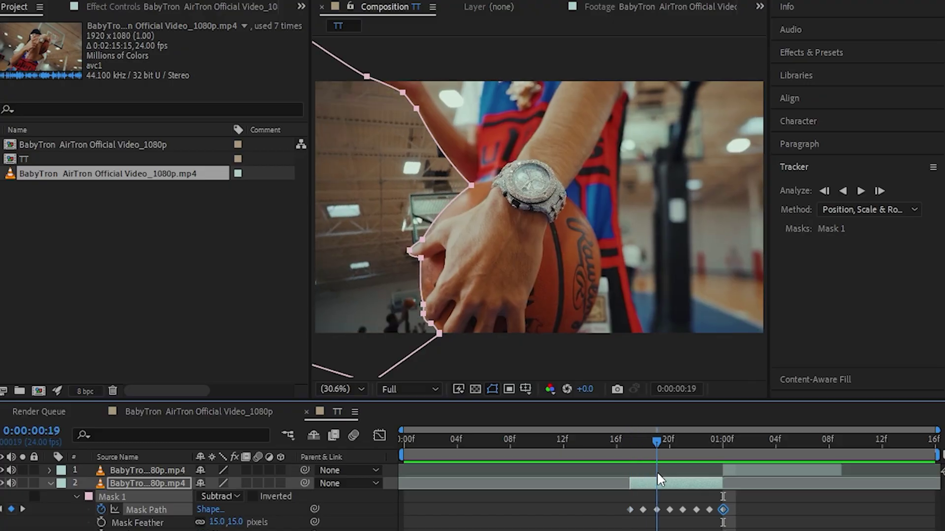
{"action": "key", "text": "F2"}
{"action": "left_click", "coordinate": [51, 484]}
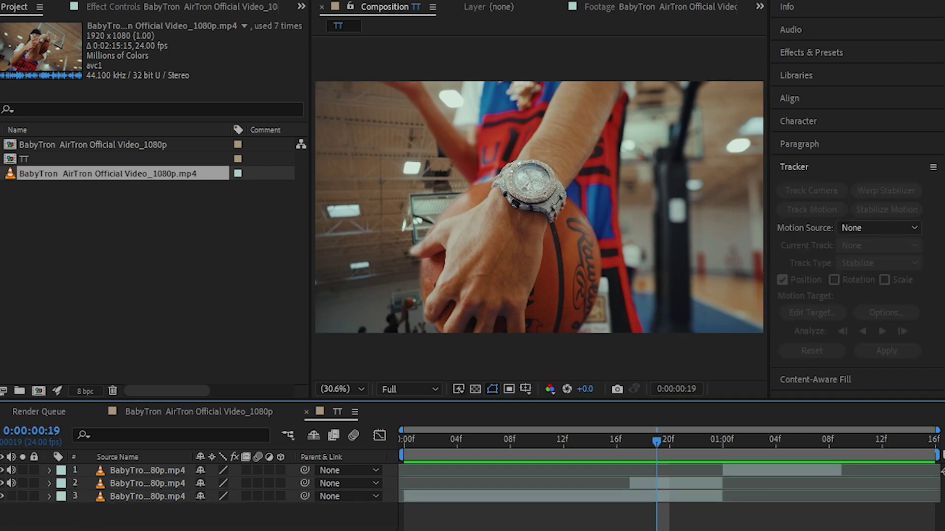
- Add a new camera to the TT composition and turn the masked clip into a 3D layer
{"action": "right_click", "coordinate": [207, 516]}
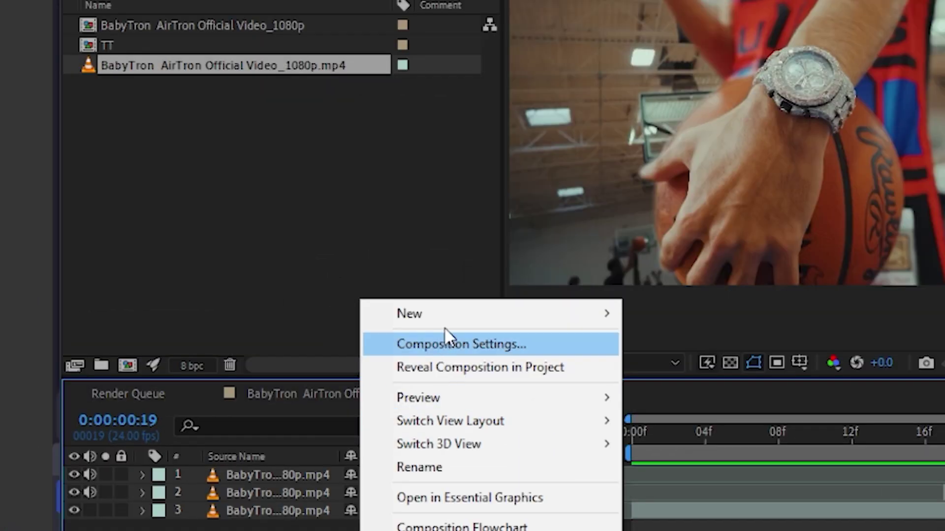
{"action": "mouse_move", "coordinate": [274, 352]}
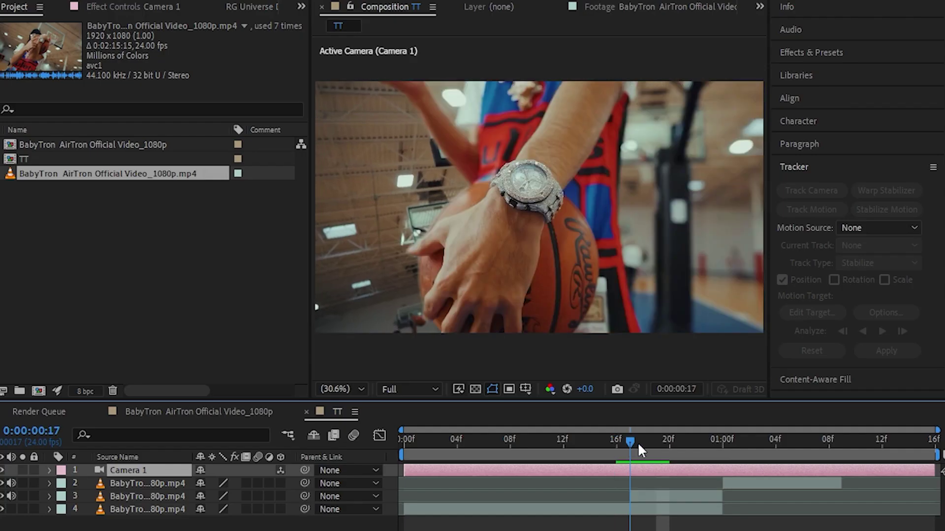
{"action": "mouse_move", "coordinate": [638, 442]}
{"action": "left_mouse_down"}
{"action": "mouse_move", "coordinate": [687, 429]}
{"action": "mouse_move", "coordinate": [633, 438]}
{"action": "left_mouse_up"}
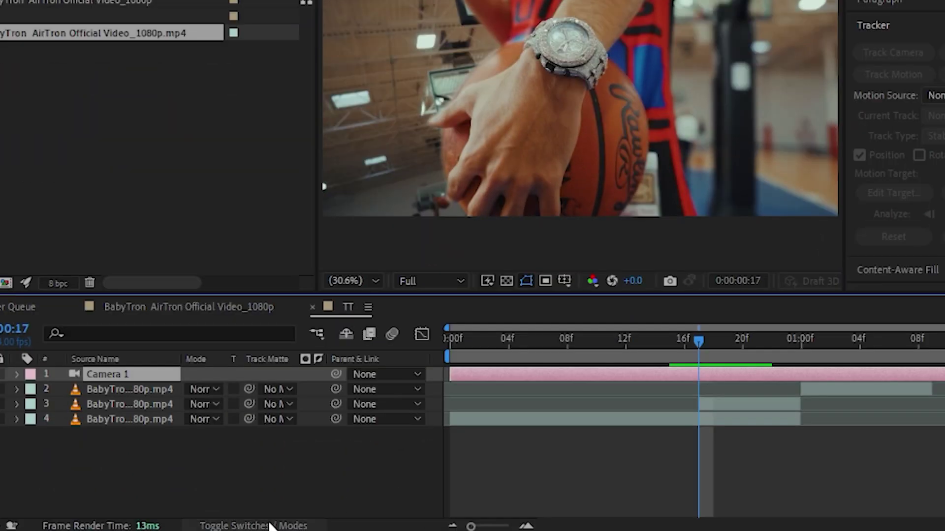
{"action": "left_click", "coordinate": [269, 526]}
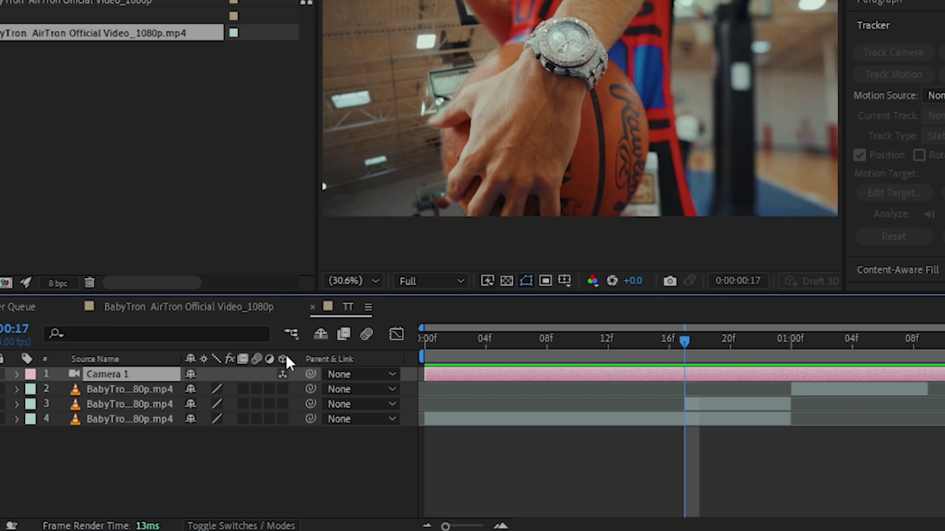
{"action": "left_click", "coordinate": [284, 404]}
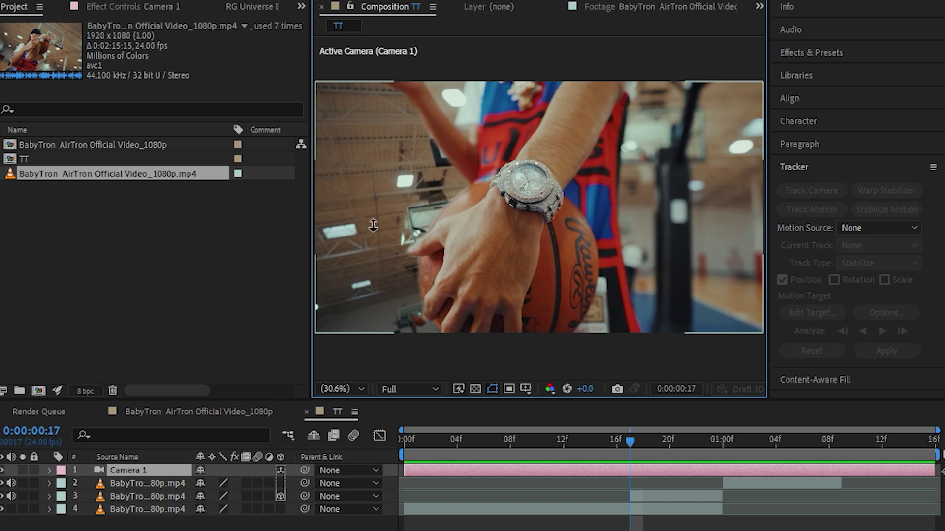
- At 0:00:00:17, move the camera until the masked clip is out of frame, and keyframe its Point of Interest and Position
{"action": "left_click_drag", "start_coordinate": [375, 223], "coordinate": [443, 74]}
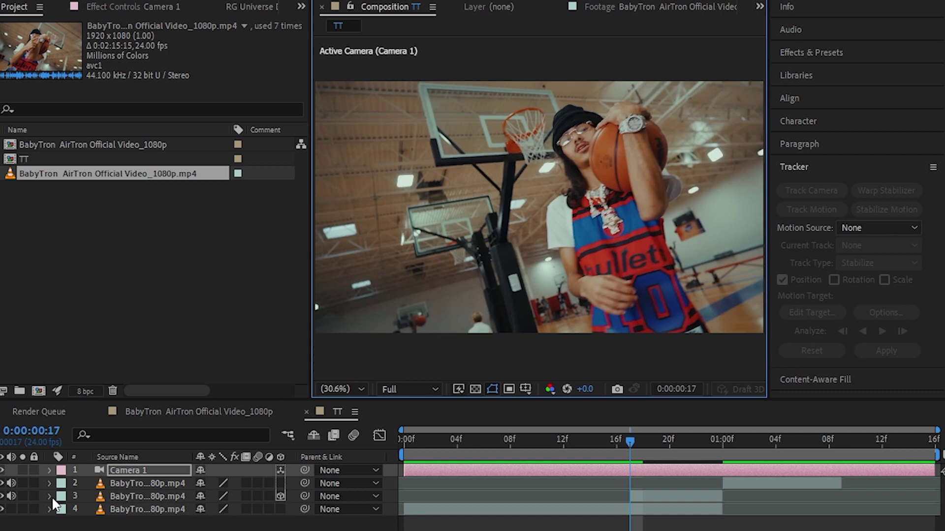
{"action": "left_click", "coordinate": [50, 470]}
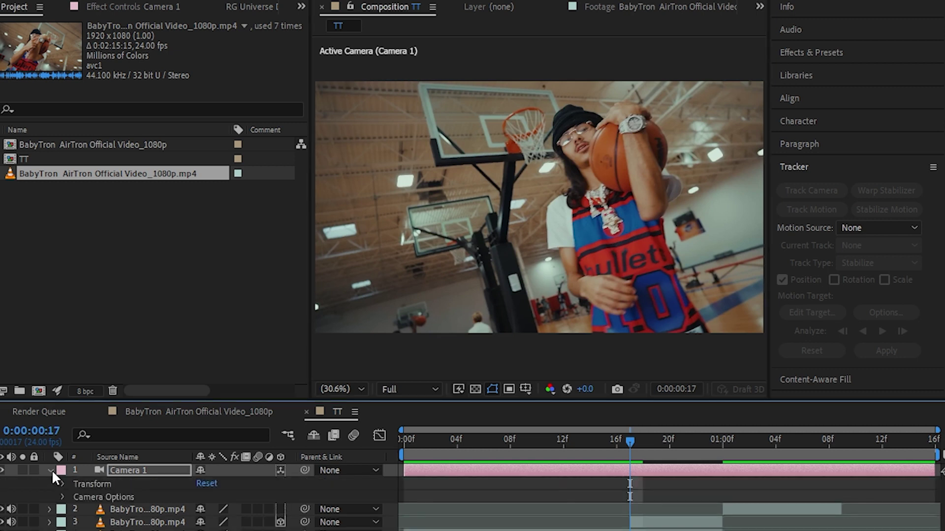
{"action": "left_click", "coordinate": [61, 484]}
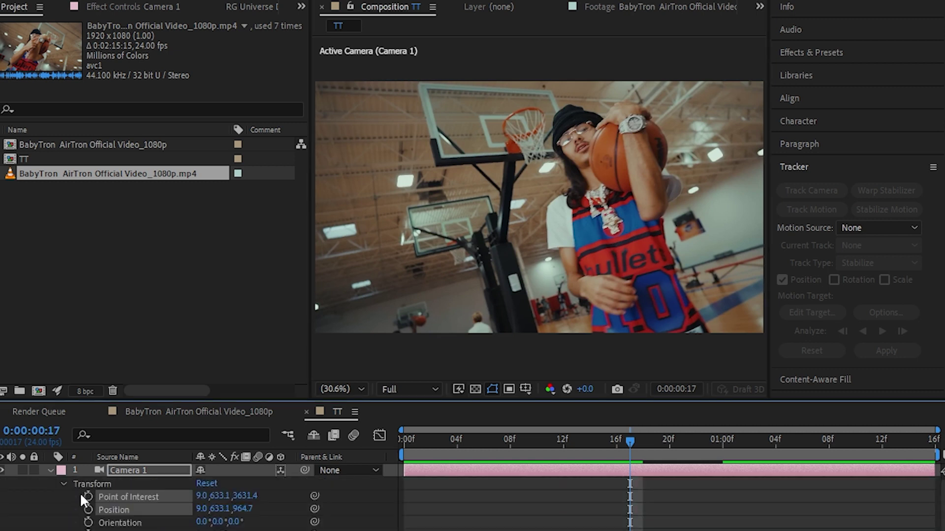
{"action": "left_click", "coordinate": [88, 495]}
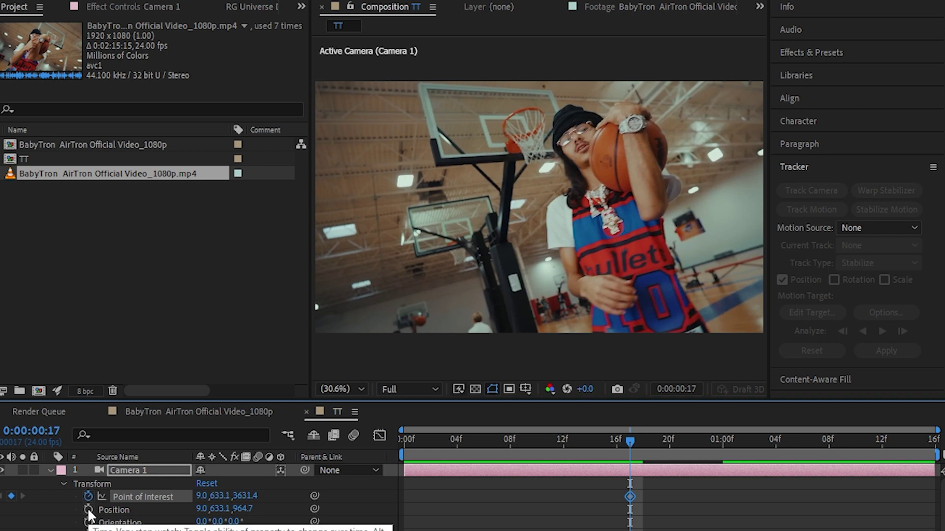
{"action": "left_click", "coordinate": [88, 510]}
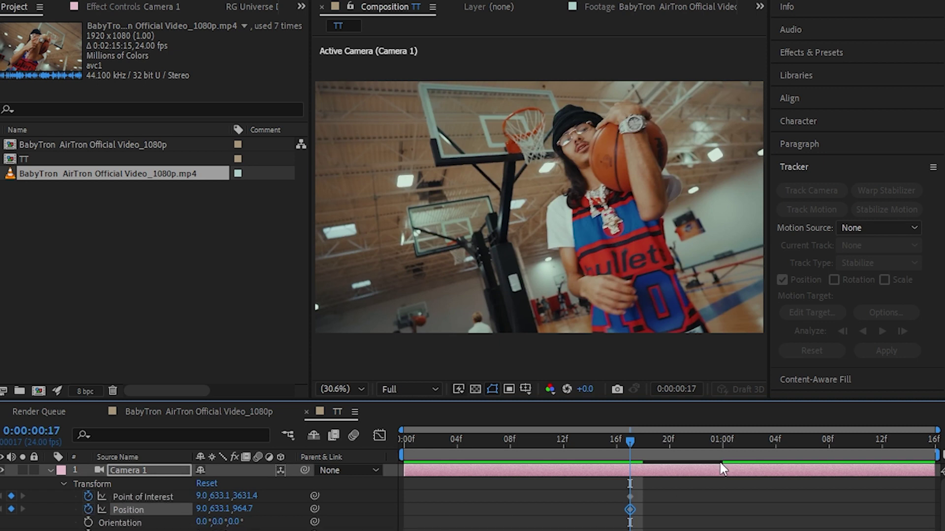
- At 0:00:00:23, reset the camera's Position and Point of Interest to create the ending keyframes
{"action": "mouse_move", "coordinate": [699, 445]}
{"action": "left_mouse_down"}
{"action": "mouse_move", "coordinate": [662, 446]}
{"action": "mouse_move", "coordinate": [709, 441]}
{"action": "left_mouse_up"}
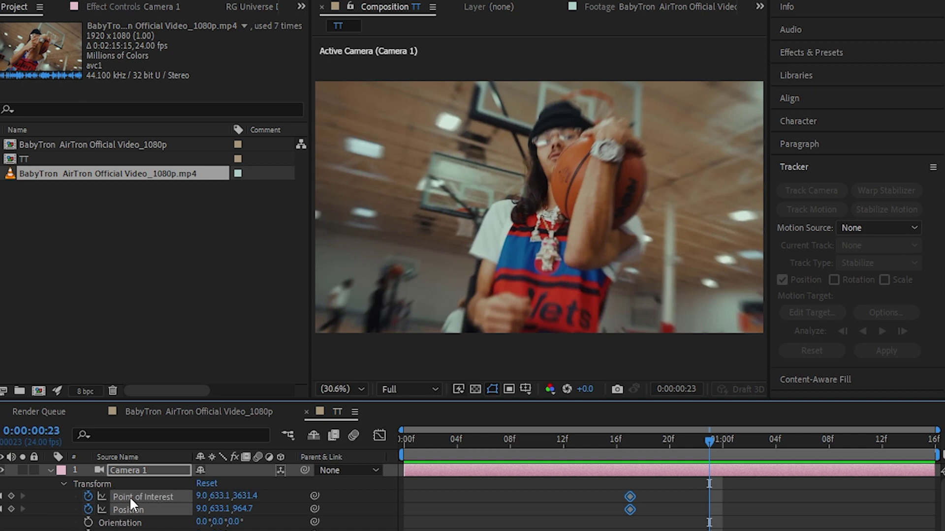
{"action": "right_click", "coordinate": [130, 499]}
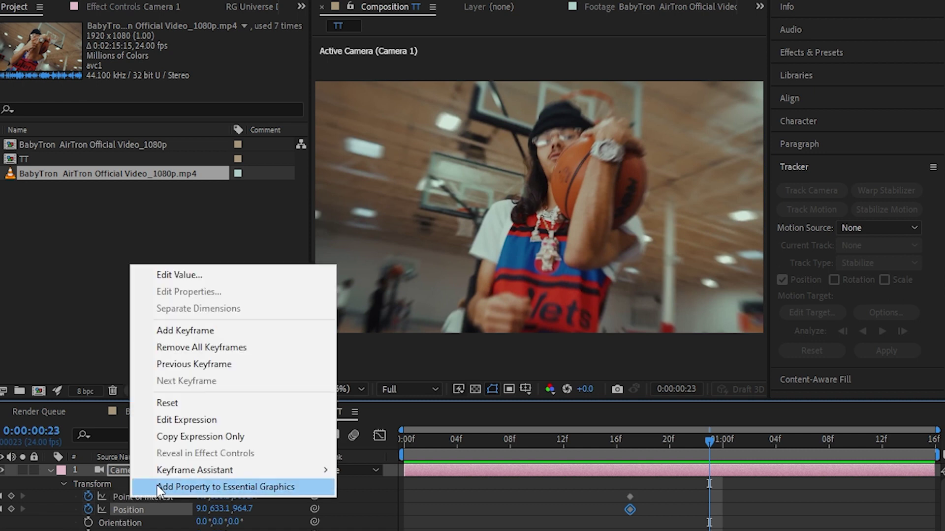
{"action": "left_click", "coordinate": [176, 404]}
{"action": "right_click", "coordinate": [139, 491]}
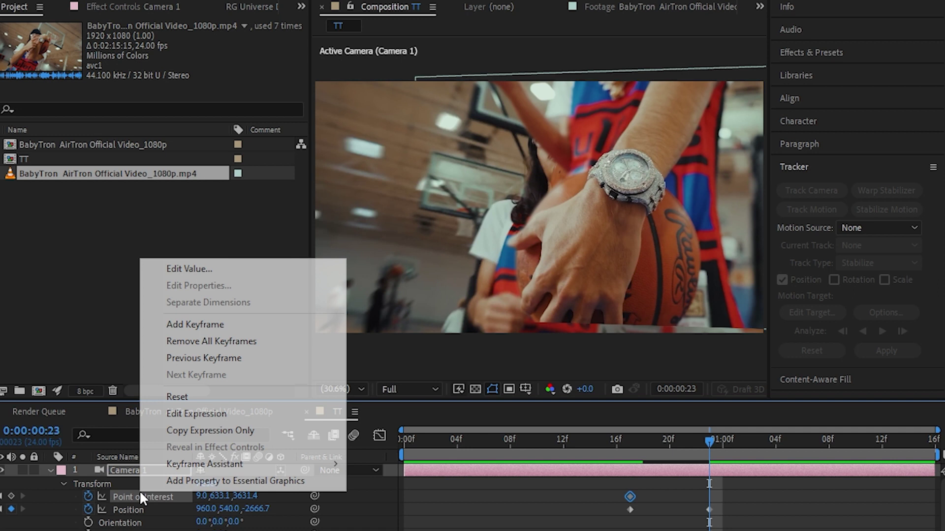
{"action": "left_click", "coordinate": [177, 392]}
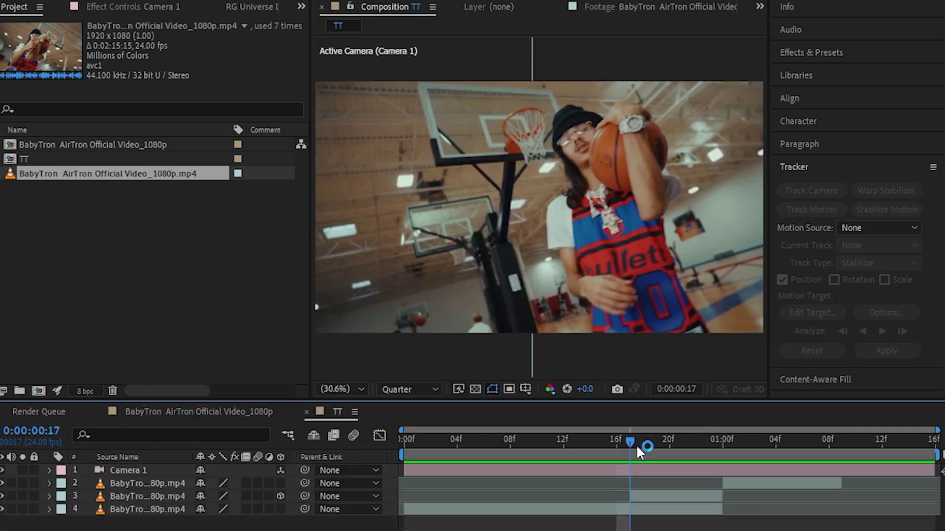
- Enable motion blur for the masked clip and the composition, and scrub through the camera move with its keyframes revealed
{"action": "left_click_drag", "start_coordinate": [636, 444], "coordinate": [709, 452]}
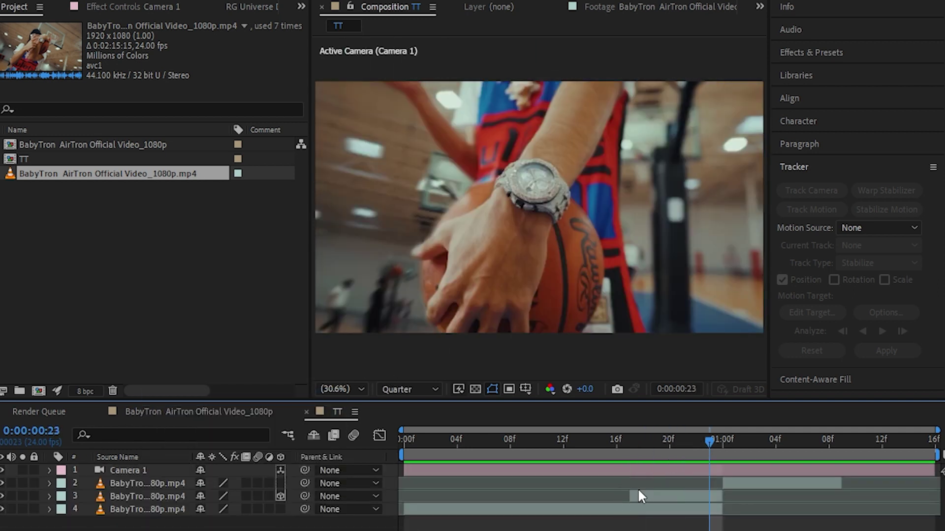
{"action": "left_click", "coordinate": [257, 494]}
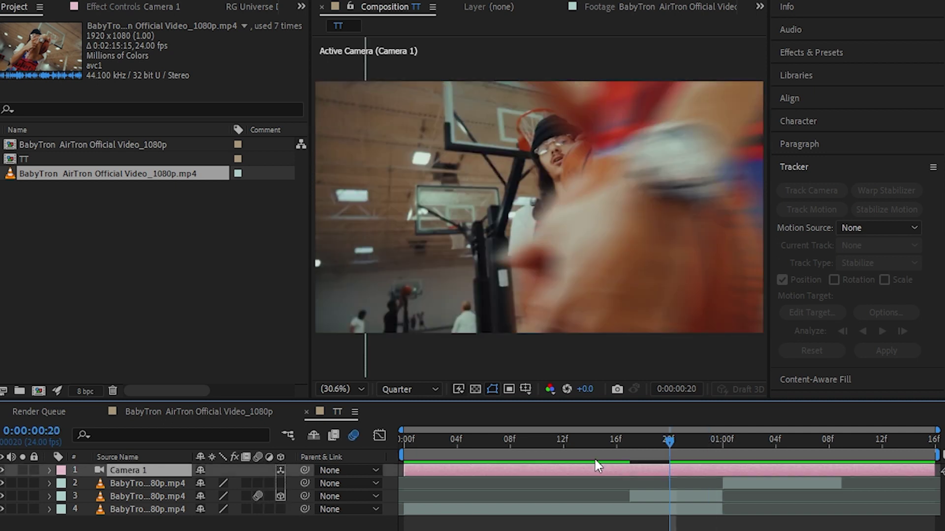
{"action": "key", "text": "u"}
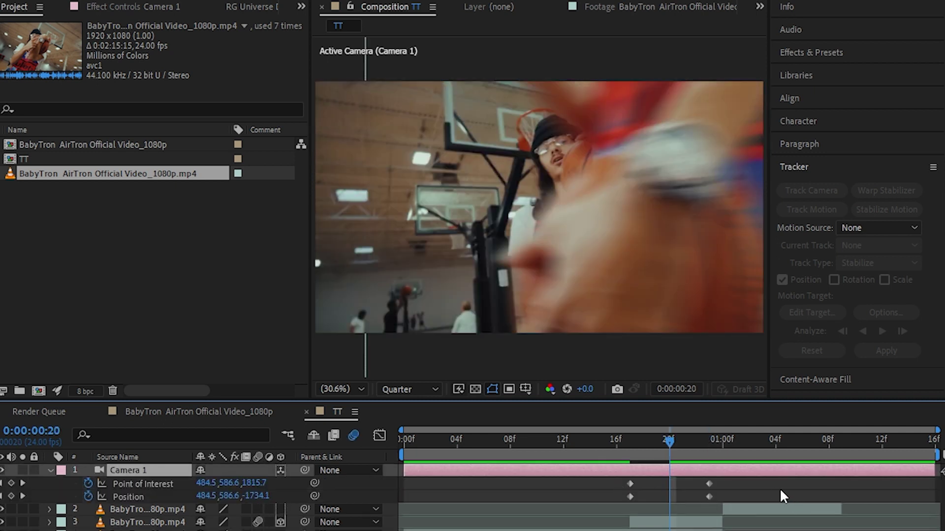
{"action": "left_click_drag", "start_coordinate": [756, 476], "coordinate": [596, 506]}
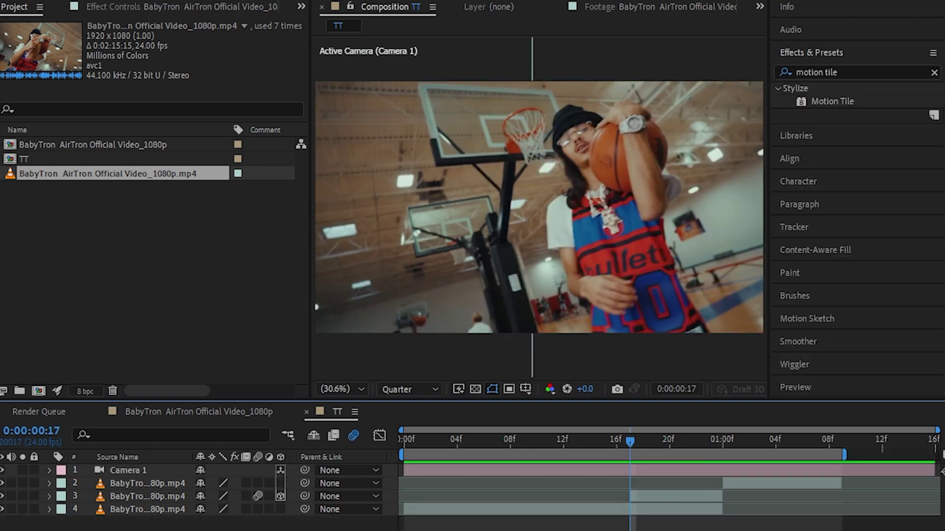
- Apply Motion Tile to the first clip with Output Width and Output Height at 200 and Mirror Edges enabled
{"action": "left_click", "coordinate": [143, 510]}
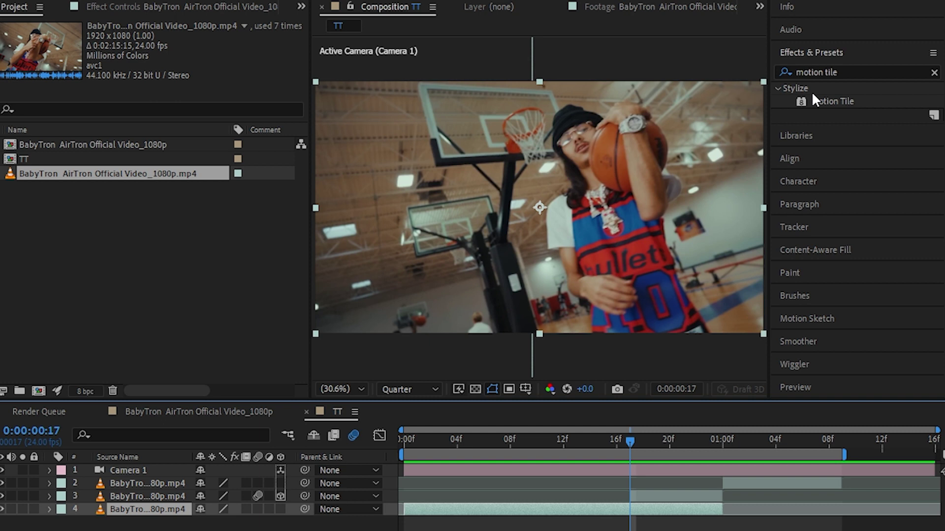
{"action": "left_click_drag", "start_coordinate": [807, 109], "coordinate": [648, 513]}
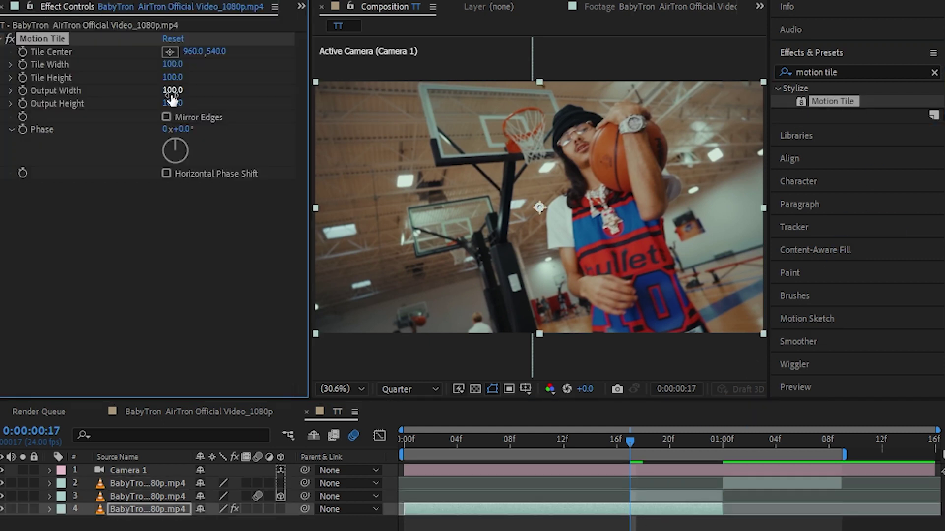
{"action": "left_click", "coordinate": [172, 91]}
{"action": "type", "text": "2"}
{"action": "key", "text": "Return"}
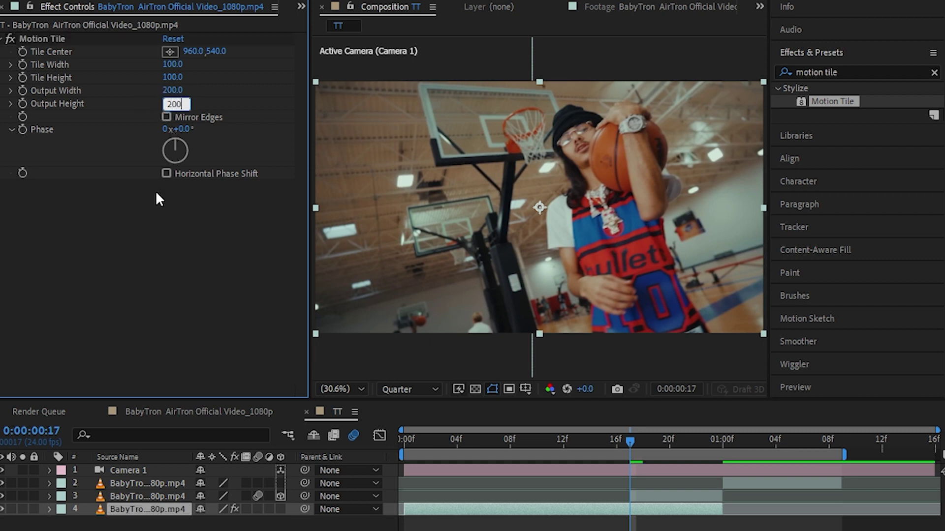
{"action": "left_click", "coordinate": [176, 111]}
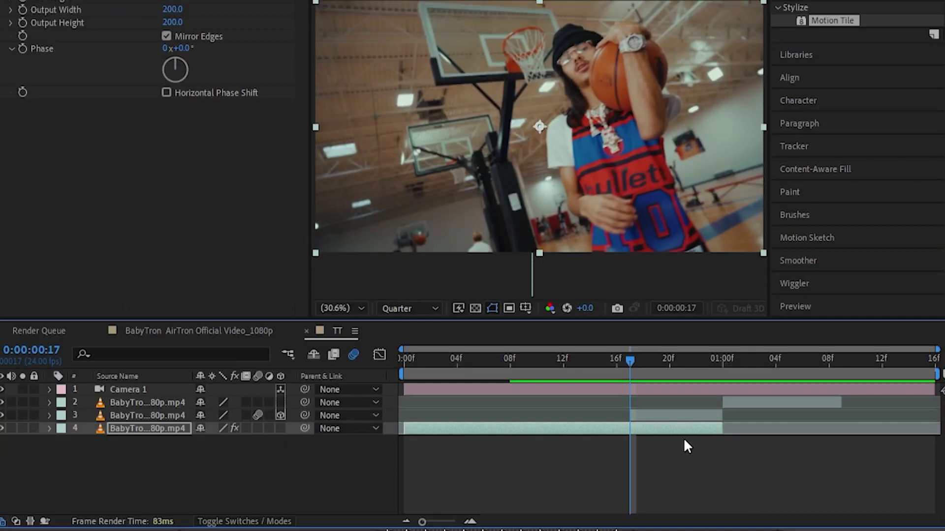
- Keyframe the first clip's Scale at 100% at 0:00:00:17, and scale the clip down at 0:00:00:23
{"action": "key", "text": "s"}
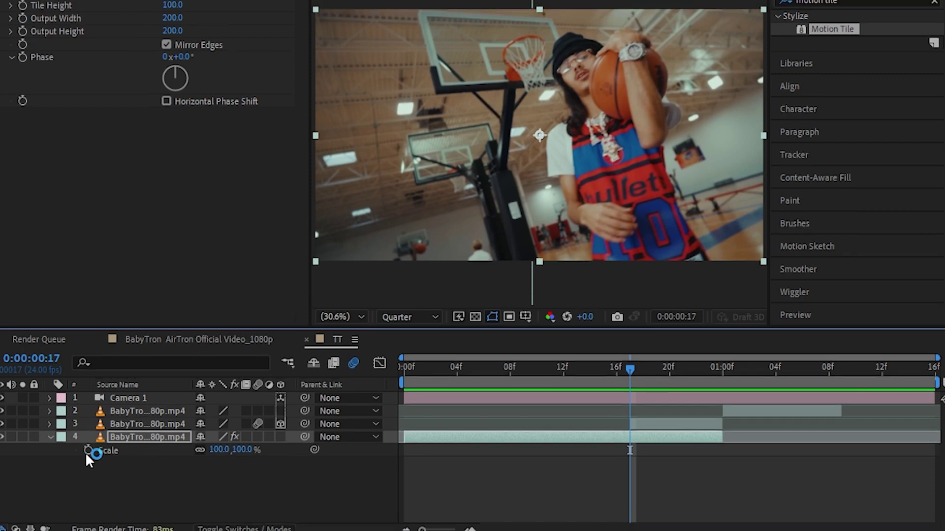
{"action": "left_click", "coordinate": [91, 450]}
{"action": "key", "text": "o"}
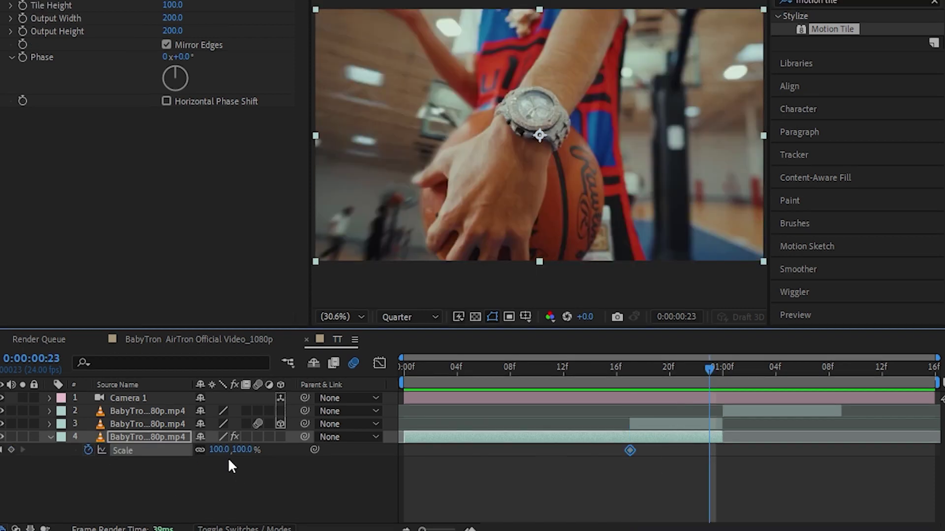
{"action": "left_click_drag", "start_coordinate": [217, 450], "coordinate": [196, 451]}
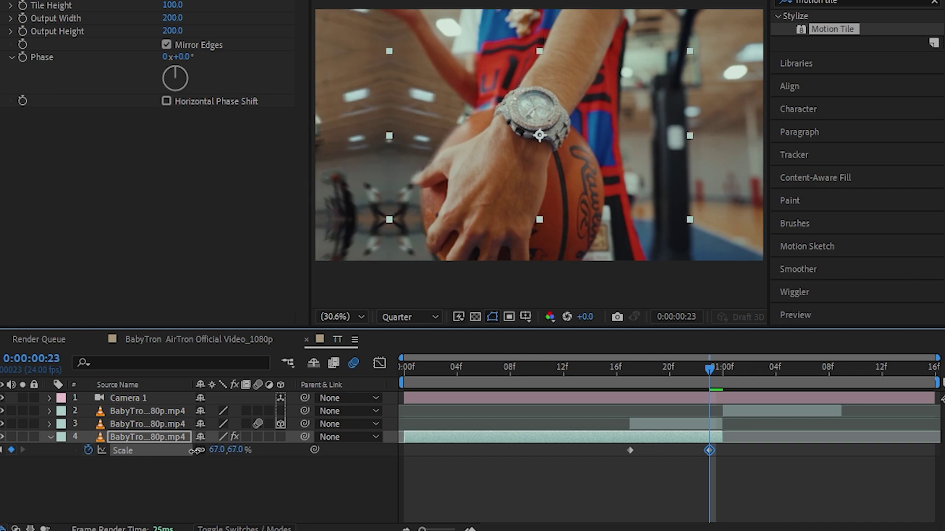
- Keyframe the first clip's Position at 0:00:00:17, and shift the clip horizontally to the left at 0:00:00:23
{"action": "left_click", "coordinate": [632, 374]}
{"action": "key", "text": "p"}
{"action": "left_click", "coordinate": [89, 450]}
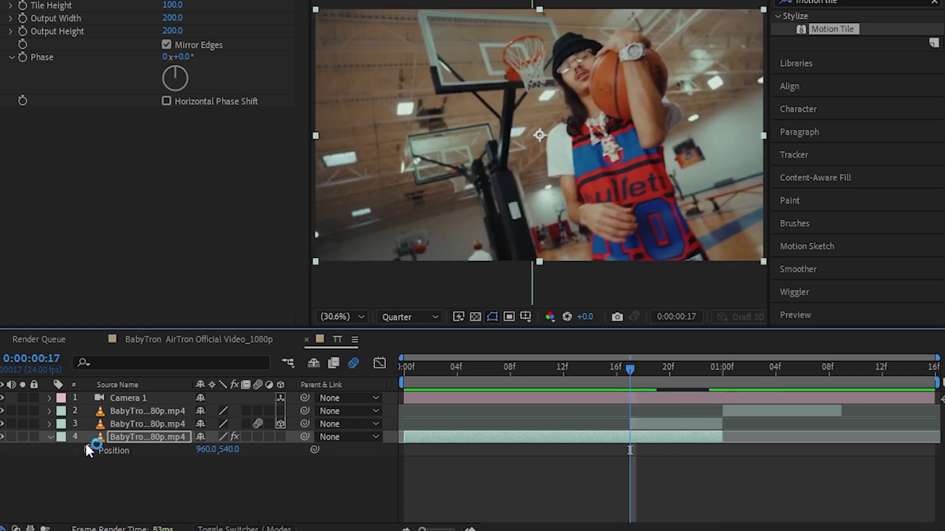
{"action": "left_click", "coordinate": [87, 449]}
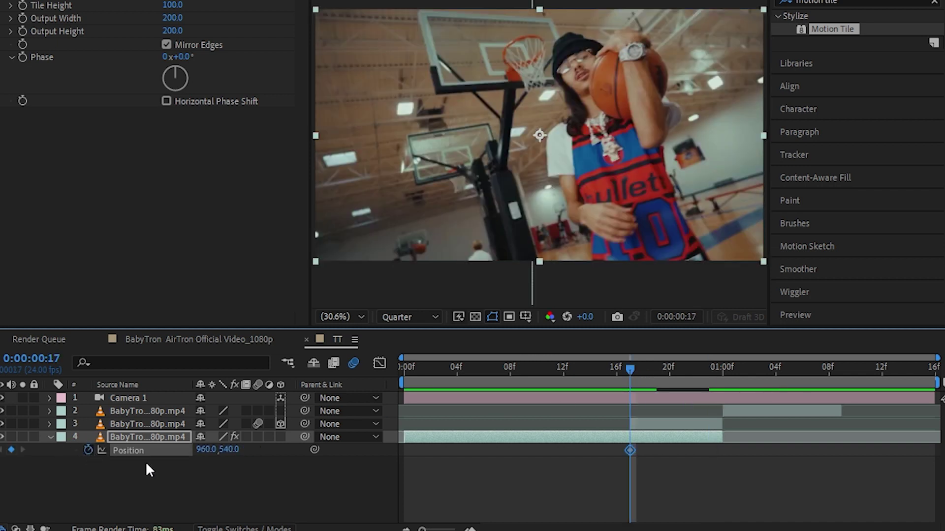
{"action": "left_click", "coordinate": [709, 379]}
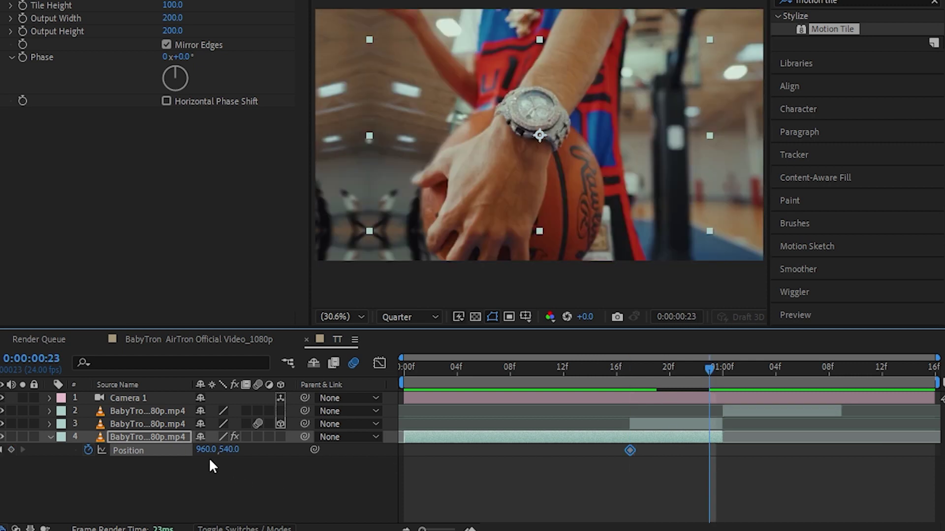
{"action": "left_click_drag", "start_coordinate": [208, 456], "coordinate": [49, 487]}
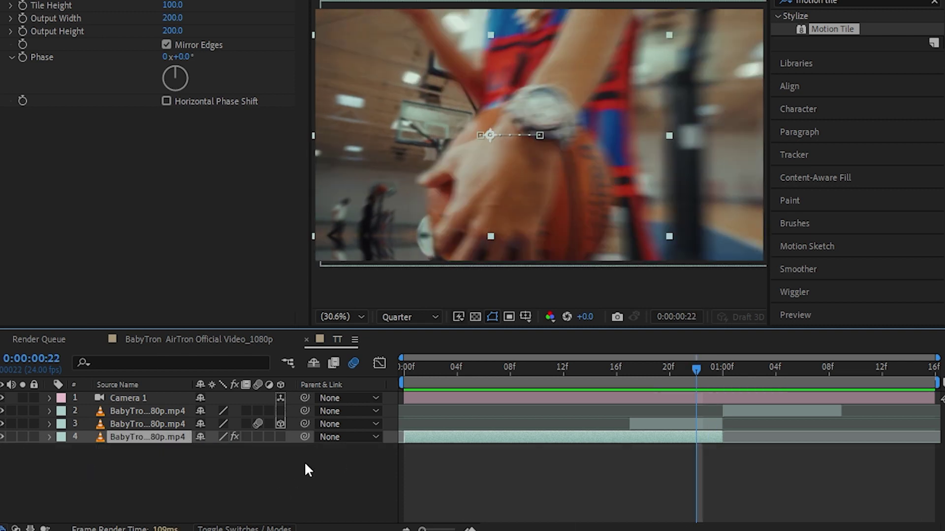
- Reveal the first clip's Position and Scale keyframes, apply Easy Ease to all of them, and scrub through the move
{"action": "key", "text": "u"}
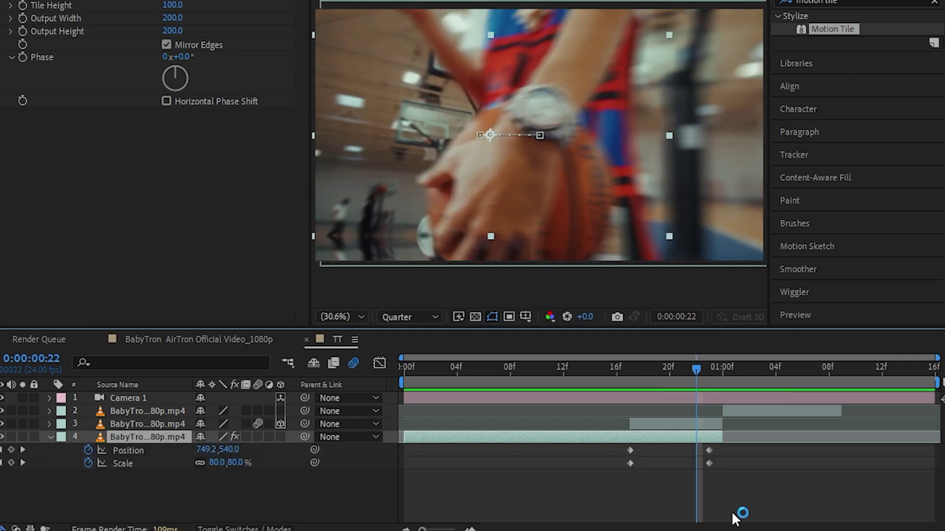
{"action": "left_click_drag", "start_coordinate": [779, 507], "coordinate": [569, 449]}
{"action": "key", "text": "F9"}
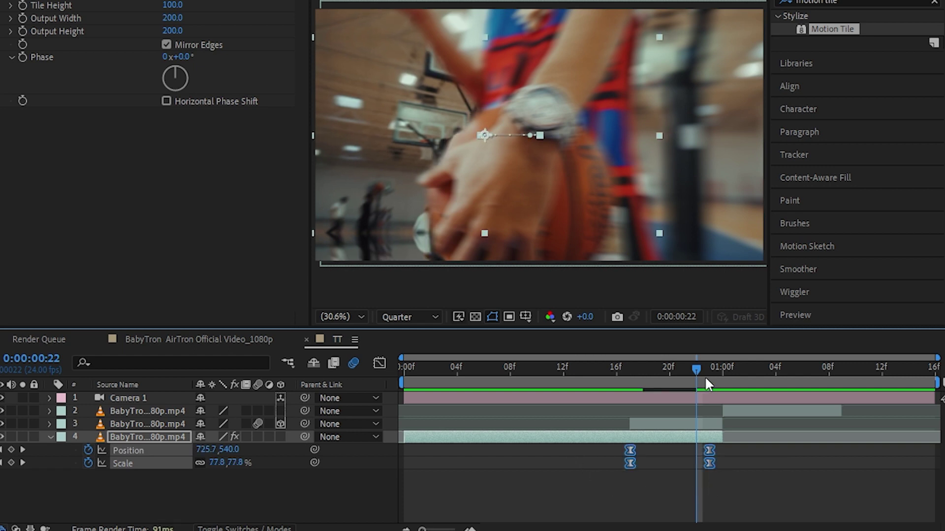
{"action": "left_click", "coordinate": [710, 377]}
{"action": "left_click_drag", "start_coordinate": [710, 376], "coordinate": [710, 416]}
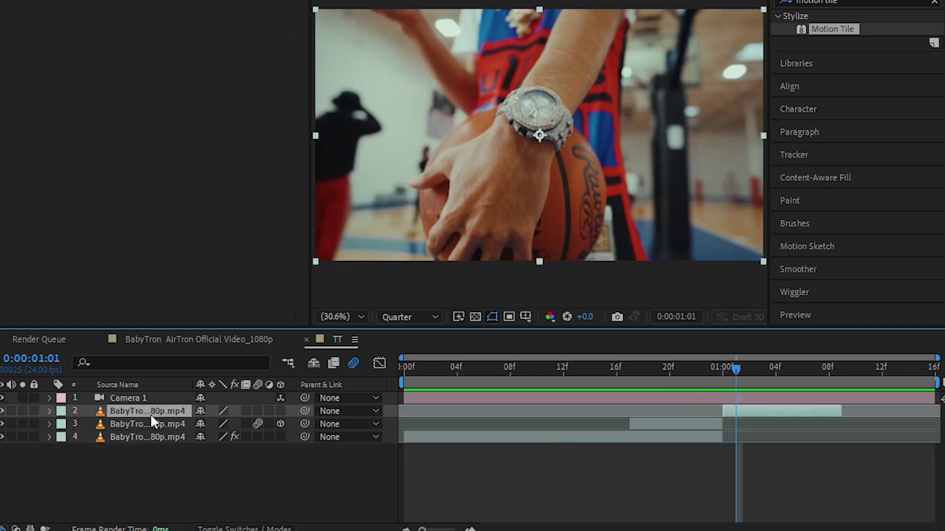
- Move the incoming second clip to the bottom of the layer stack and extend its start back to 0:00:00:18
{"action": "left_click_drag", "start_coordinate": [151, 407], "coordinate": [167, 442]}
{"action": "key", "text": "Page_Up"}
{"action": "left_click_drag", "start_coordinate": [723, 437], "coordinate": [645, 436]}
{"action": "left_click", "coordinate": [642, 374]}
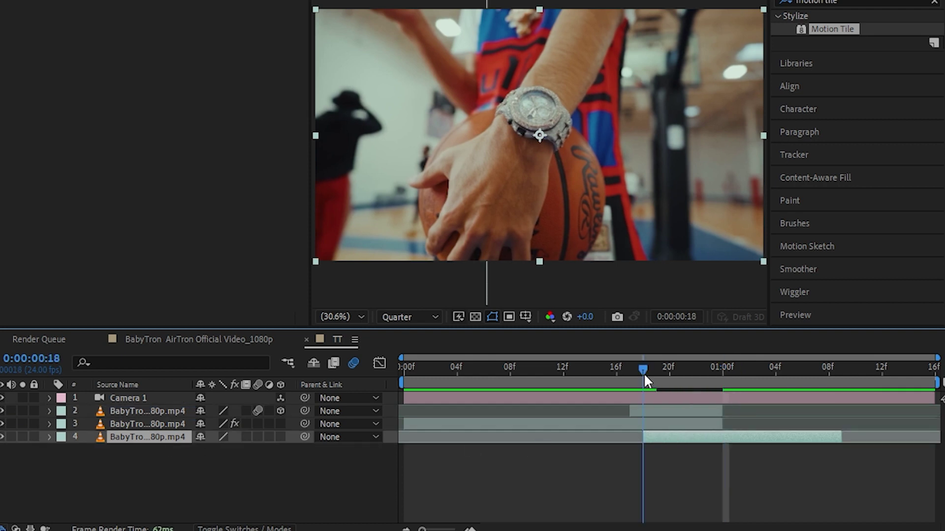
- Keyframe the first clip's Opacity at 100% at 0:00:00:19, and fade it to nearly transparent at 0:00:00:23
{"action": "key", "text": "Page_Down"}
{"action": "key", "text": "ctrl+Up"}
{"action": "key", "text": "t"}
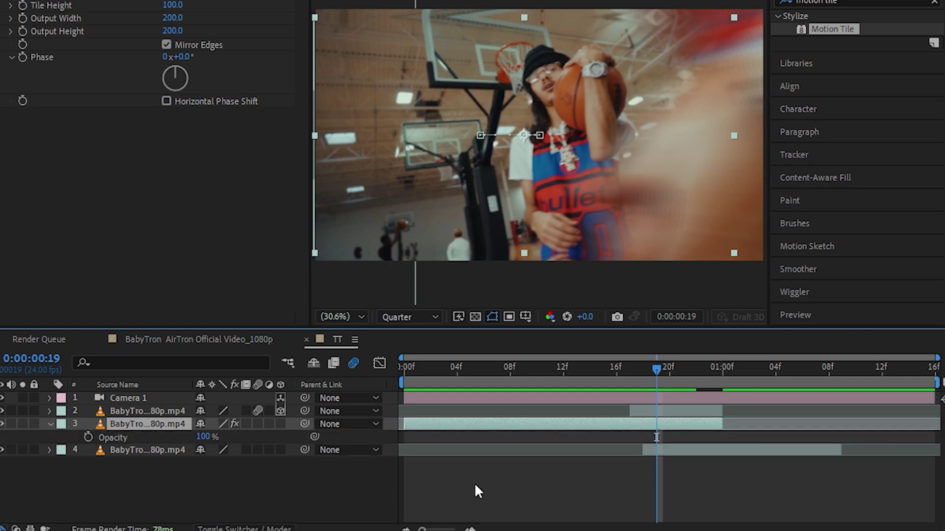
{"action": "left_click", "coordinate": [88, 438]}
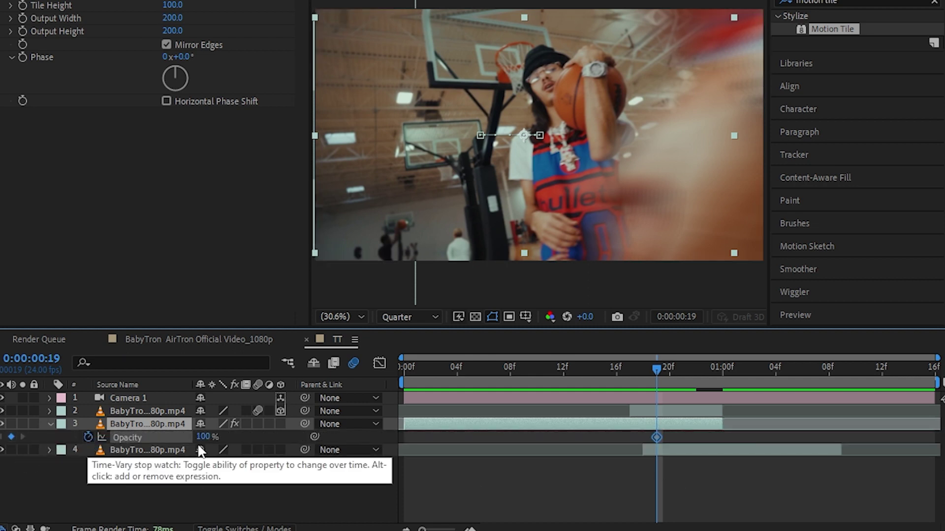
{"action": "left_click", "coordinate": [708, 364]}
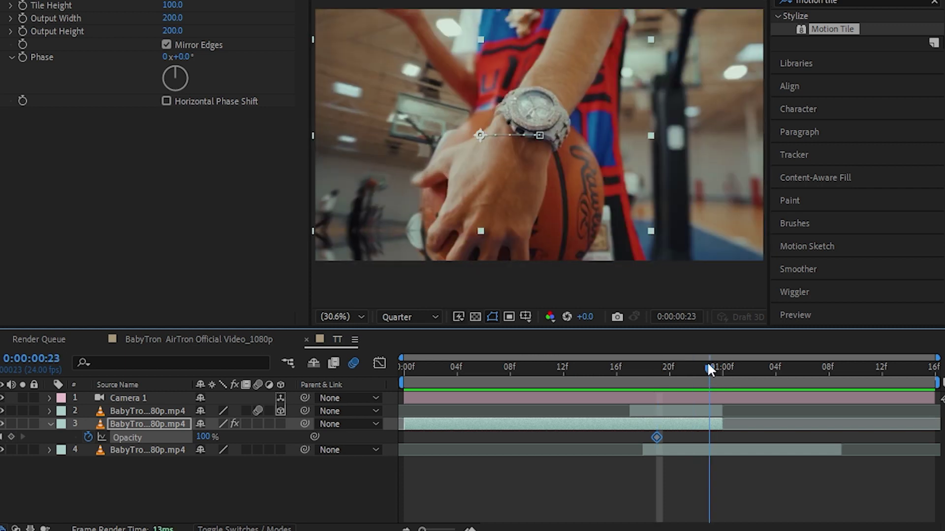
{"action": "left_click_drag", "start_coordinate": [208, 435], "coordinate": [137, 429]}
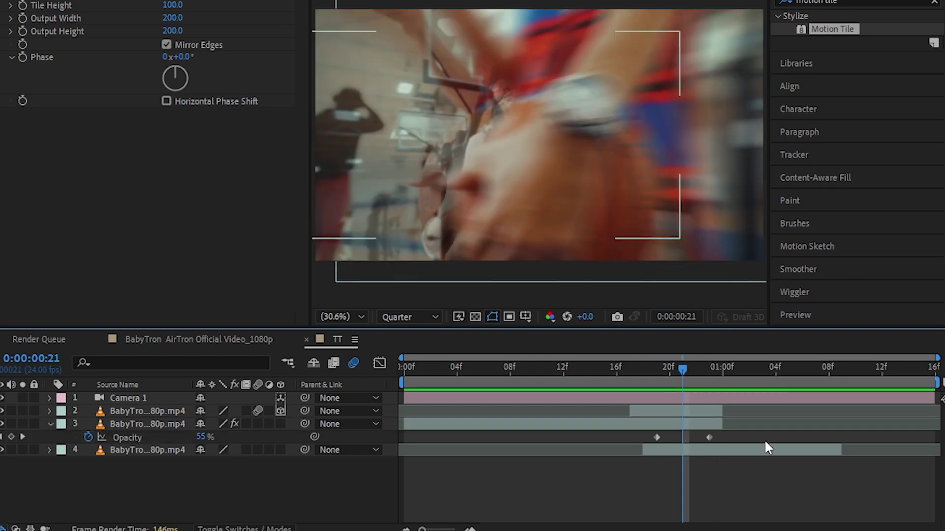
- Easy Ease the Opacity keyframes and lengthen the first keyframe's outgoing influence in the Graph Editor so the fade starts slowly
{"action": "left_click_drag", "start_coordinate": [766, 441], "coordinate": [637, 431]}
{"action": "key", "text": "F9"}
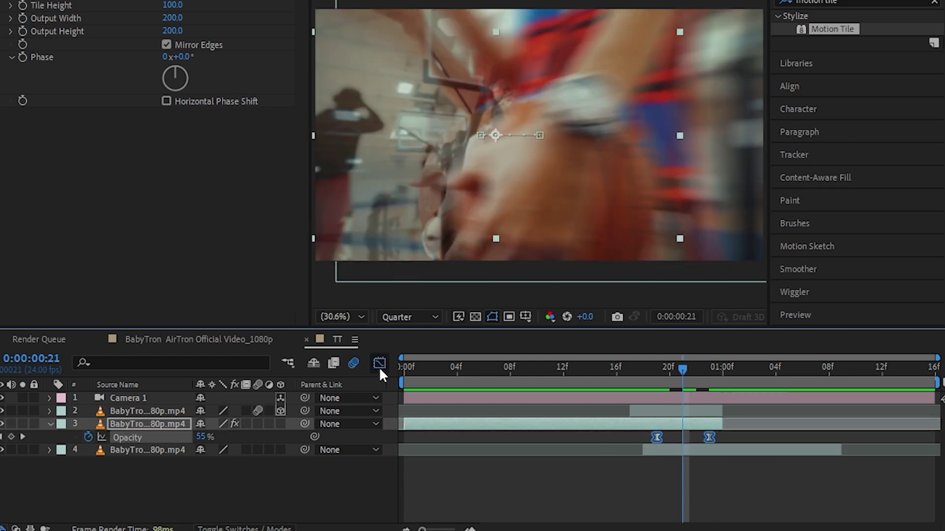
{"action": "left_click", "coordinate": [379, 364]}
{"action": "left_click", "coordinate": [657, 399]}
{"action": "left_click_drag", "start_coordinate": [670, 400], "coordinate": [732, 391]}
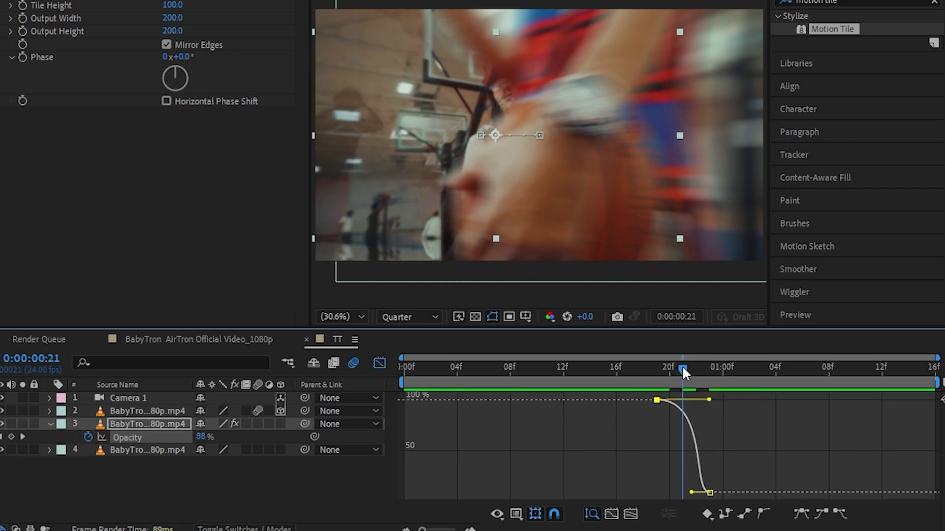
{"action": "left_click_drag", "start_coordinate": [681, 365], "coordinate": [666, 379]}
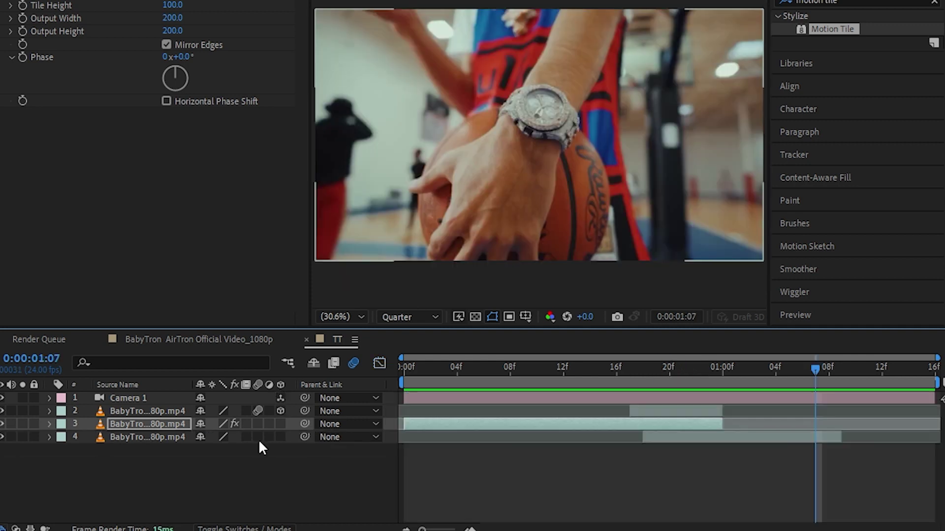
- Enable motion blur for the first clip and the incoming second clip
{"action": "left_click", "coordinate": [258, 437]}
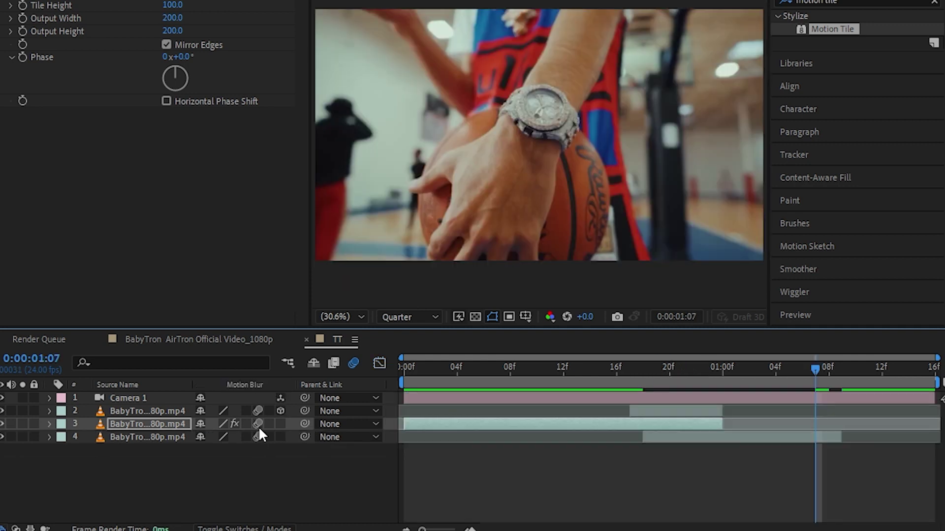
{"action": "left_click", "coordinate": [259, 425]}
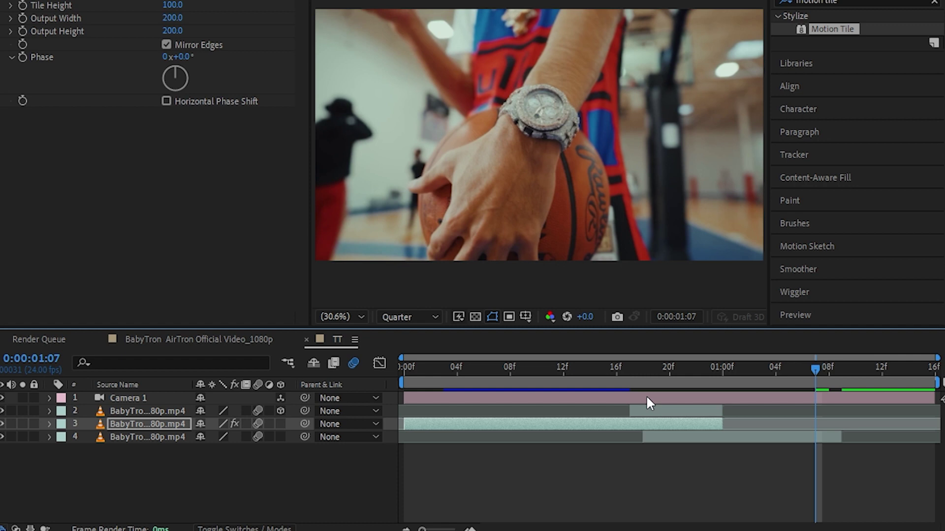